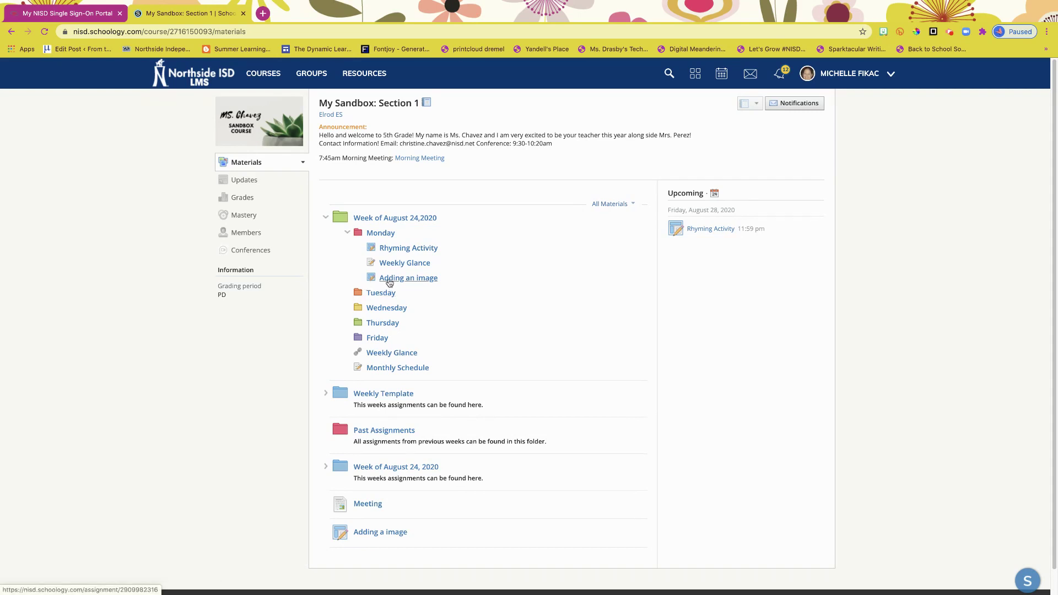
- Open the 'Adding an image' assignment and bring up its Upload submission dialog
left_click(389, 282)
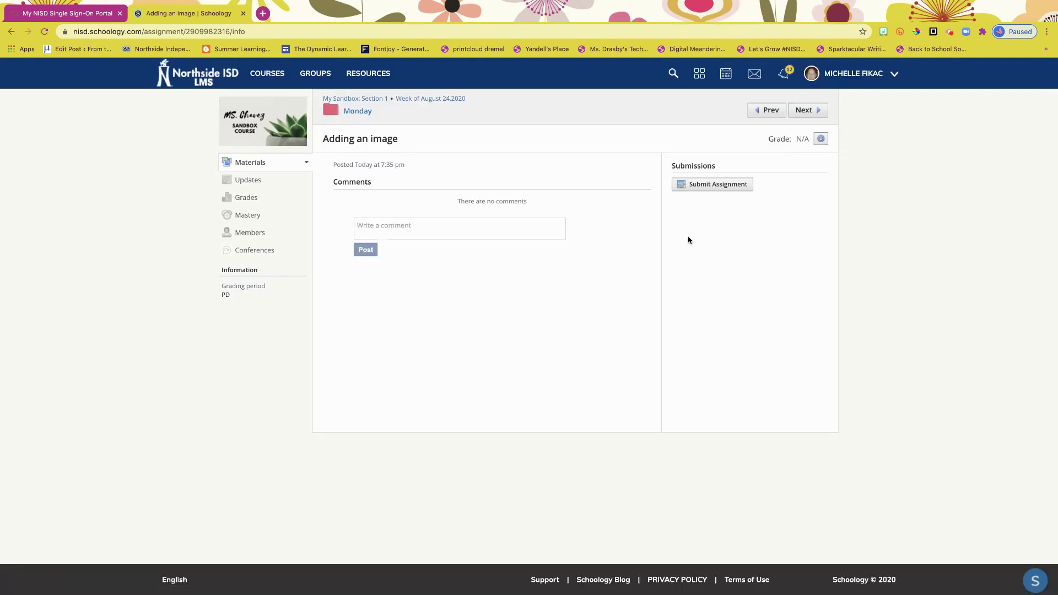
left_click(717, 185)
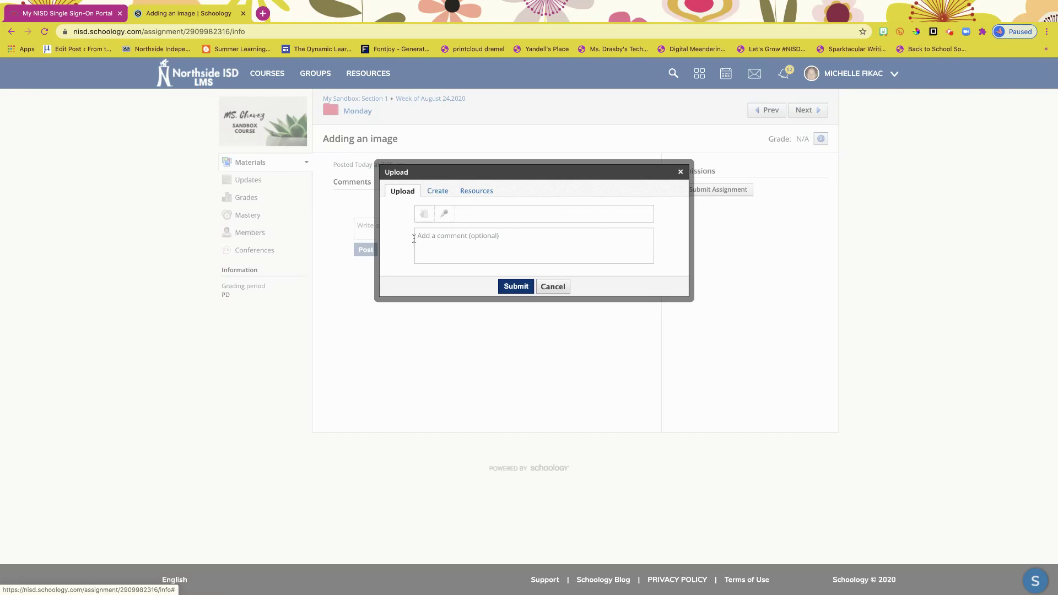
- Attach peacock5.PNG from the Desktop to the submission's file field
left_click(427, 218)
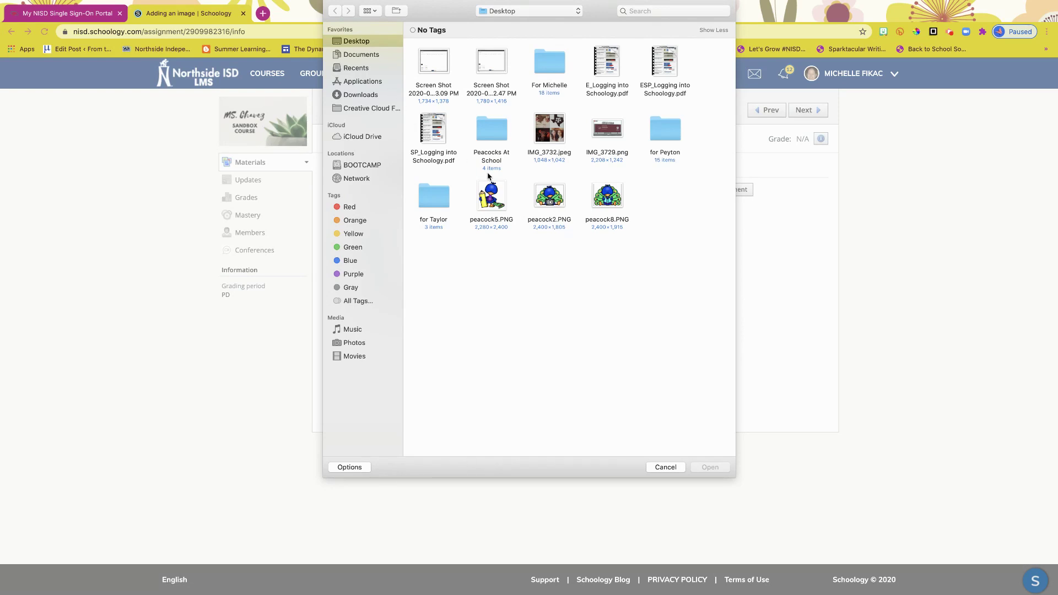
left_click(488, 199)
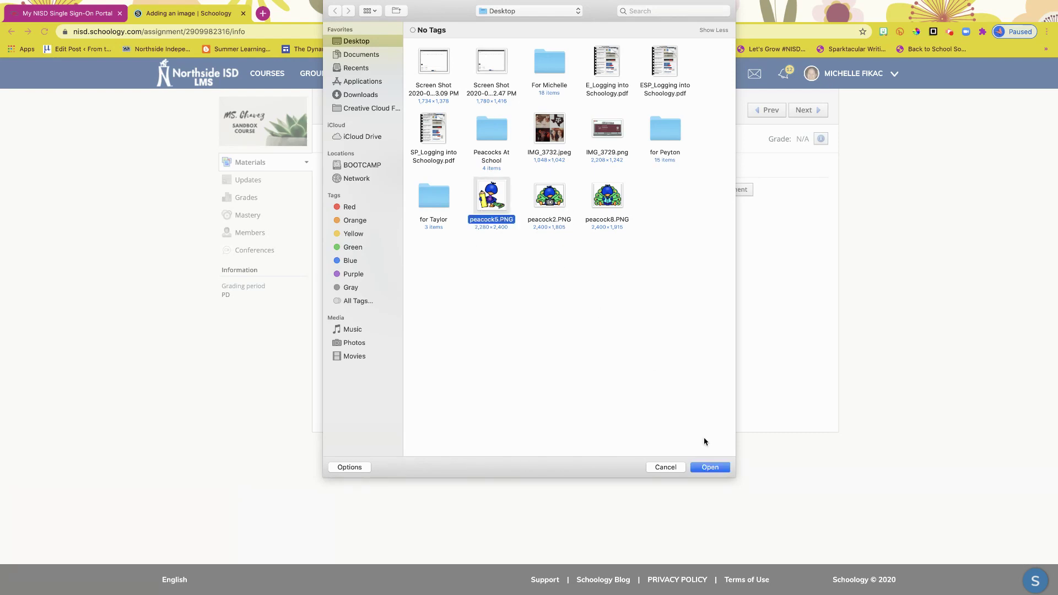
left_click(719, 470)
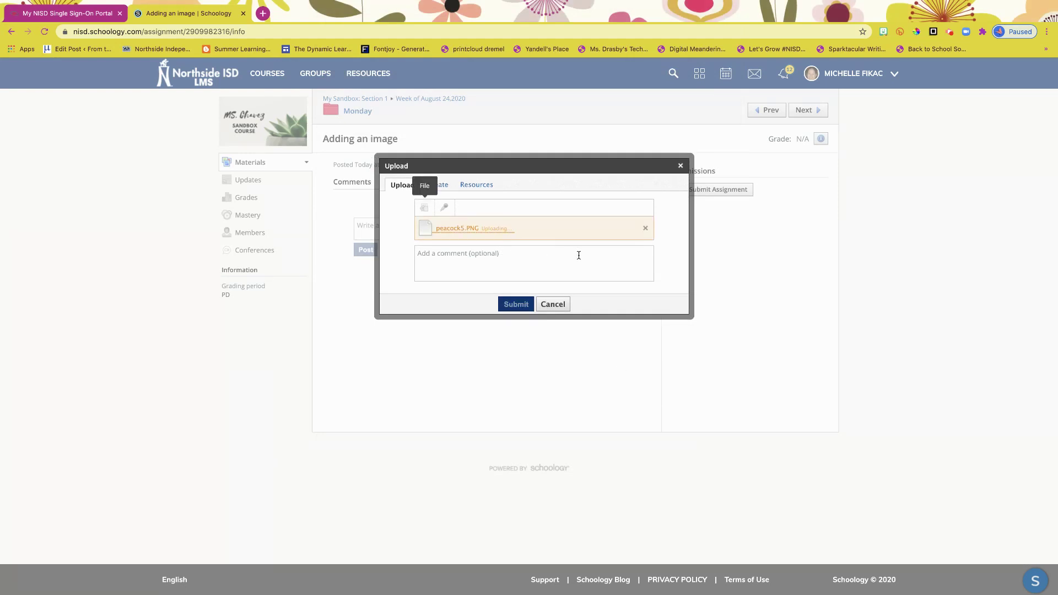
- Submit the assignment with peacock5.PNG attached and no comment
left_click(469, 256)
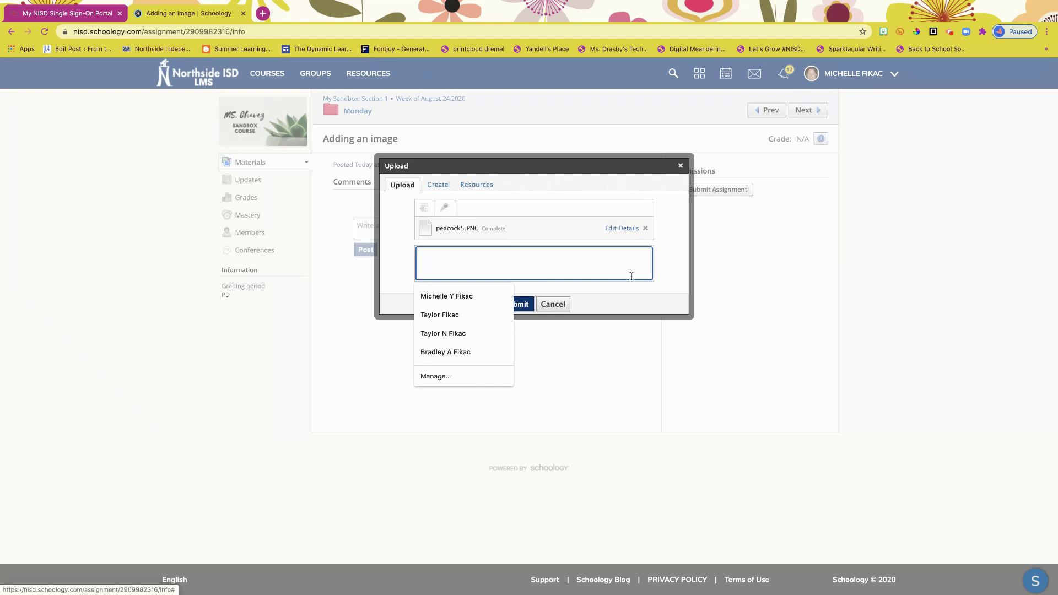
left_click(628, 357)
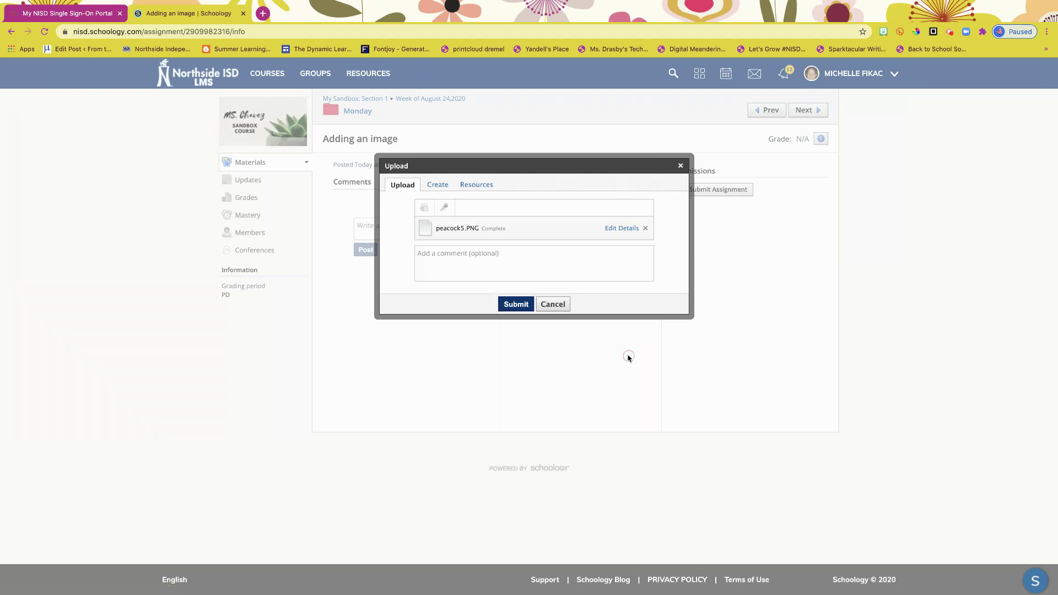
left_click(515, 304)
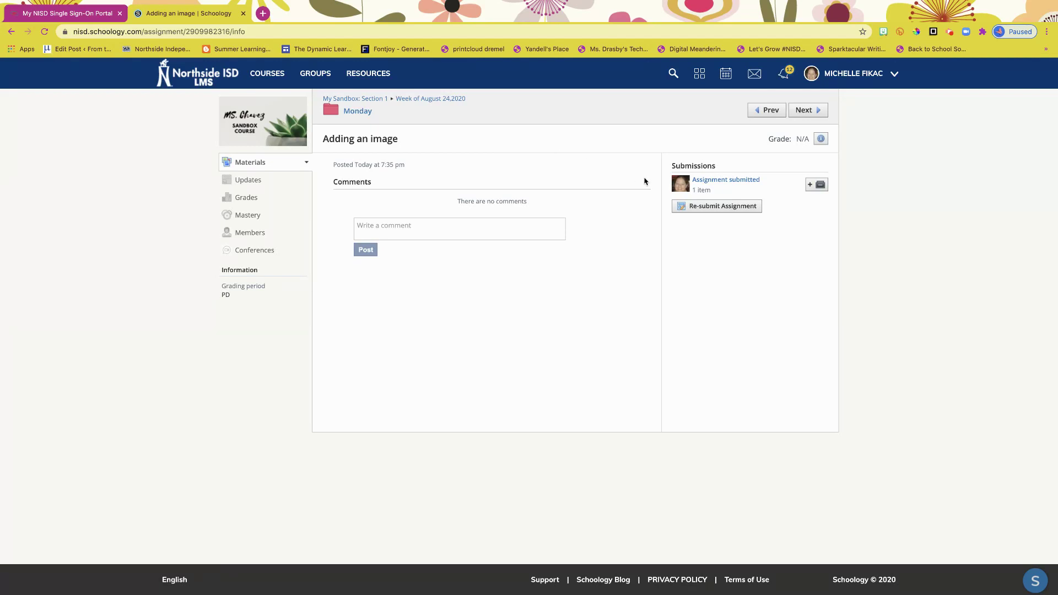
- Start Revision 2 as a re-submission using the Create rich-text editor
left_click(721, 206)
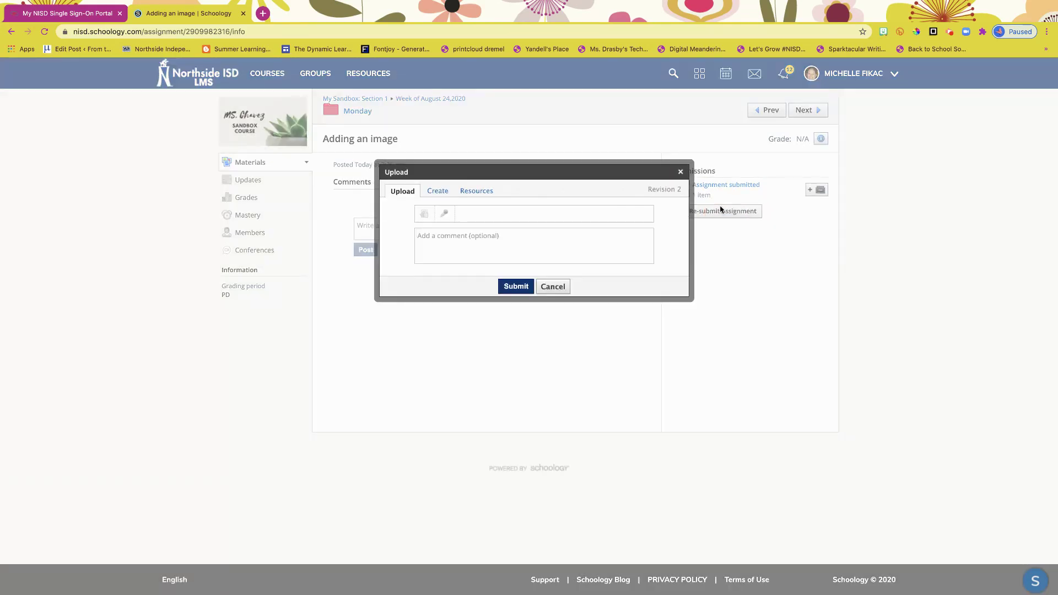
left_click(438, 191)
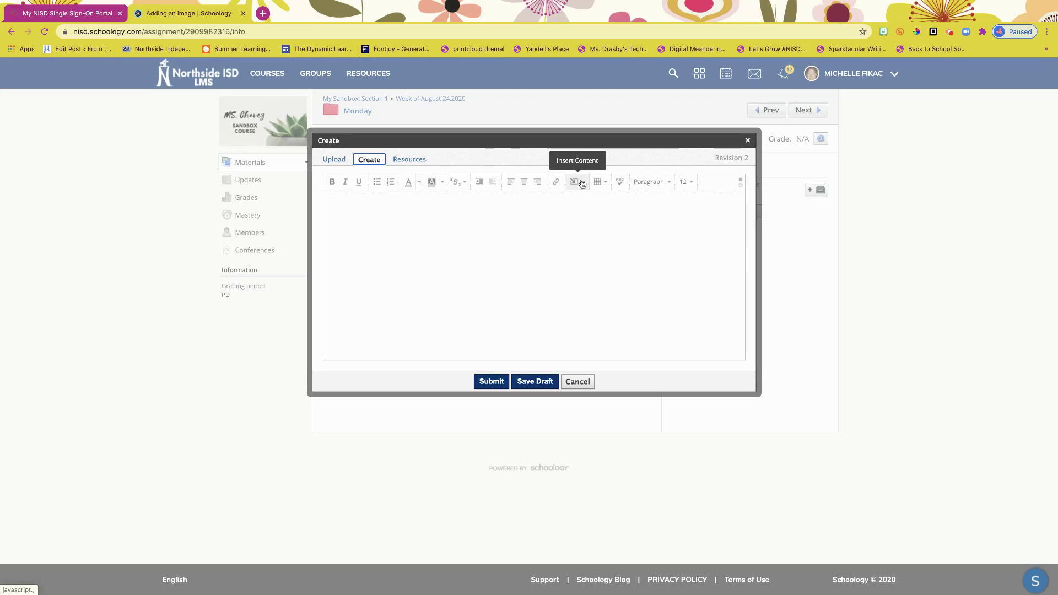
- Insert peacock2.PNG from the Desktop into the Revision 2 editor via Image/Media
left_click(584, 184)
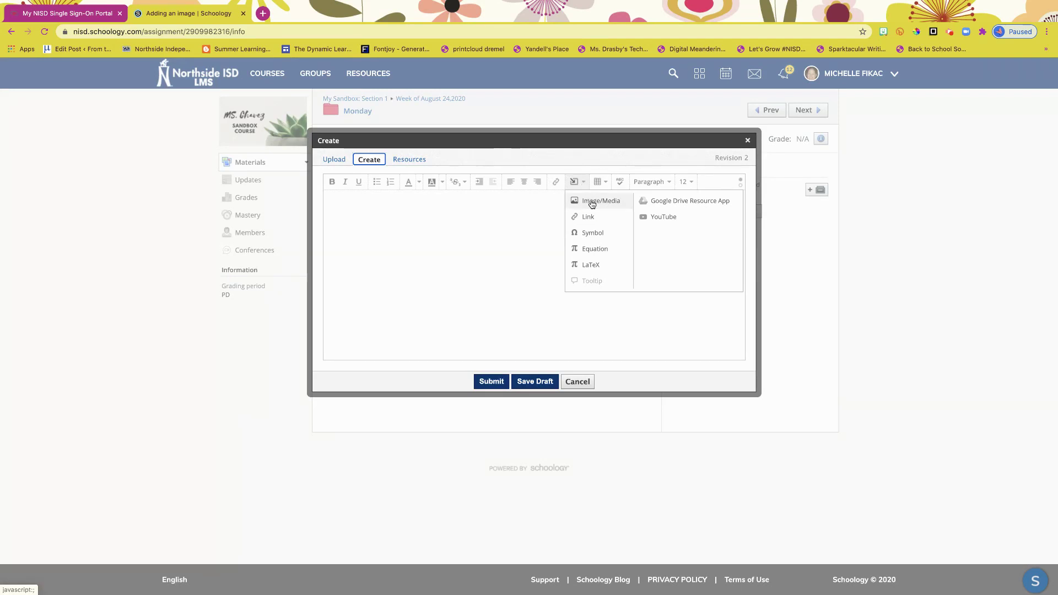
left_click(591, 201)
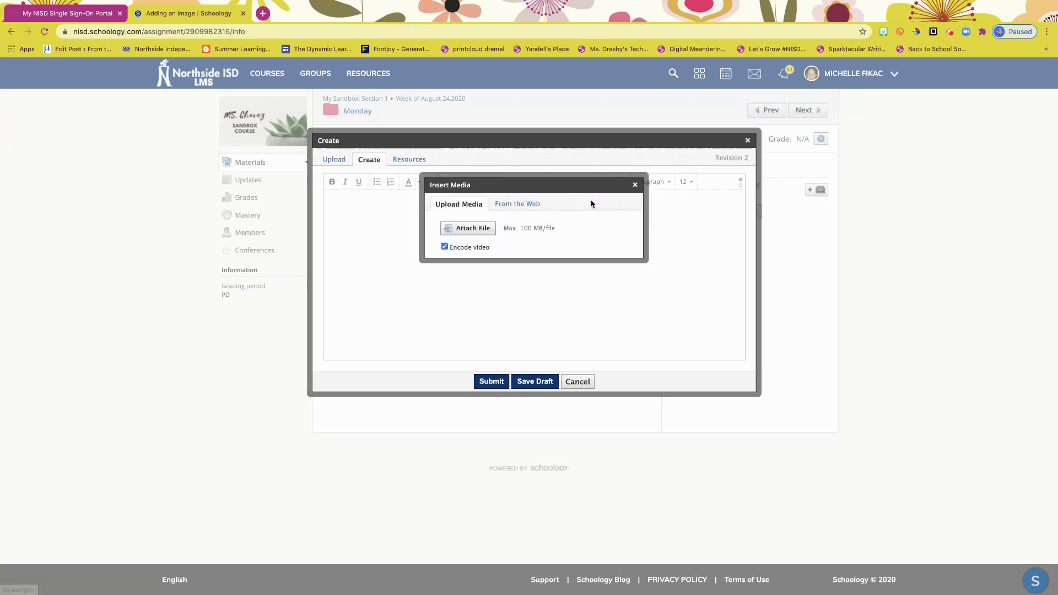
left_click(485, 230)
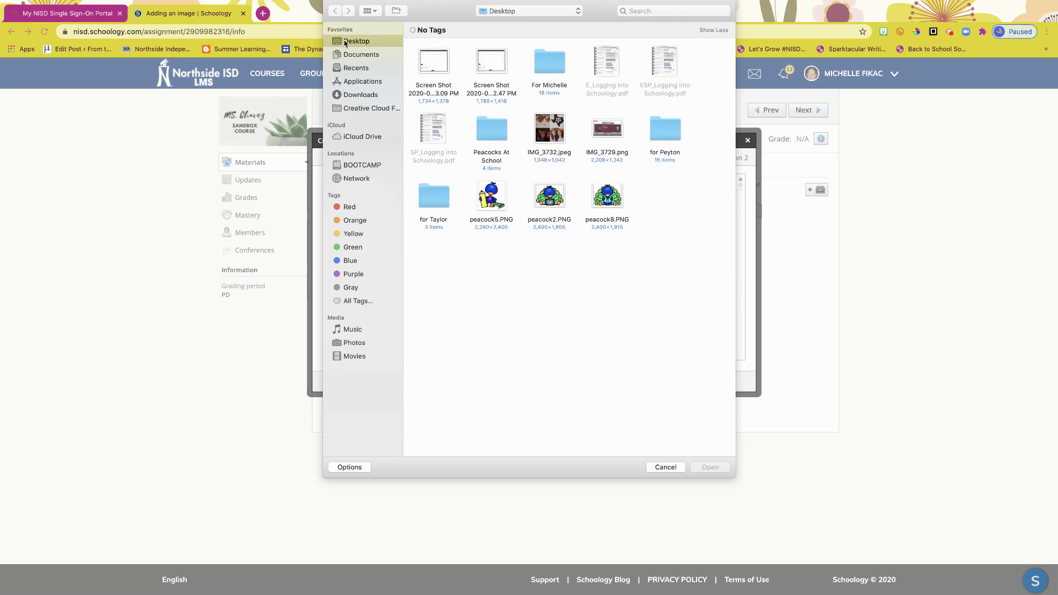
left_click(548, 199)
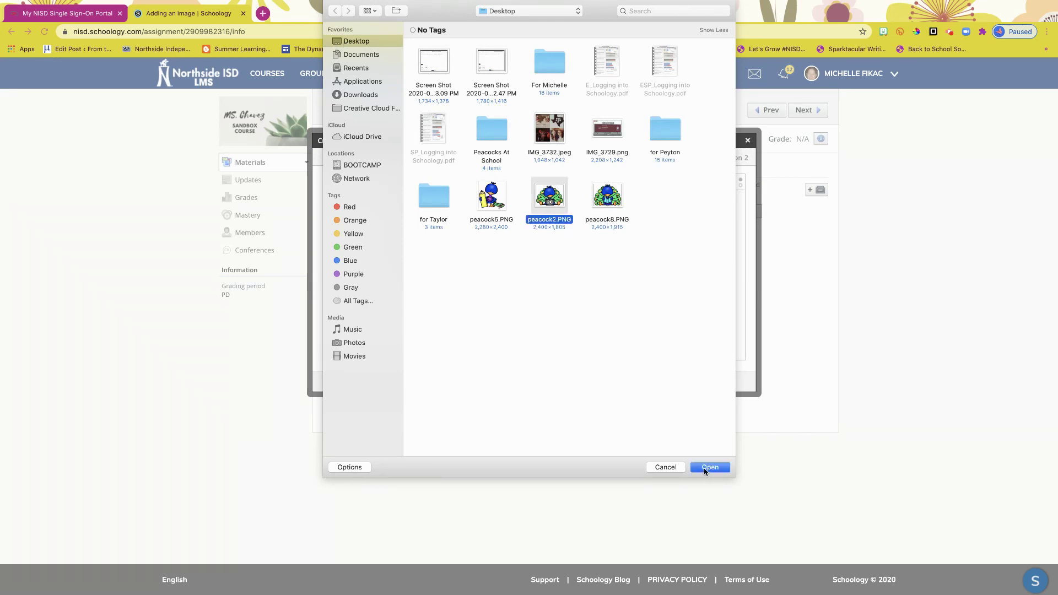
left_click(709, 468)
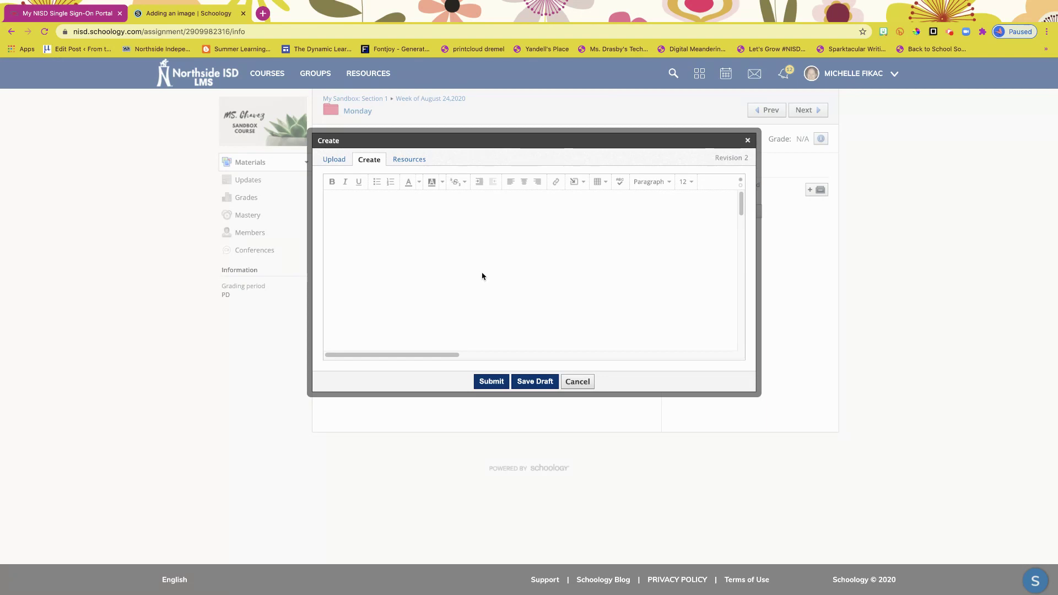
- Resize the peacock2 image from its top-left corner down to a compact picture
scroll(483, 279, "down", 5)
scroll(483, 276, "down", 5)
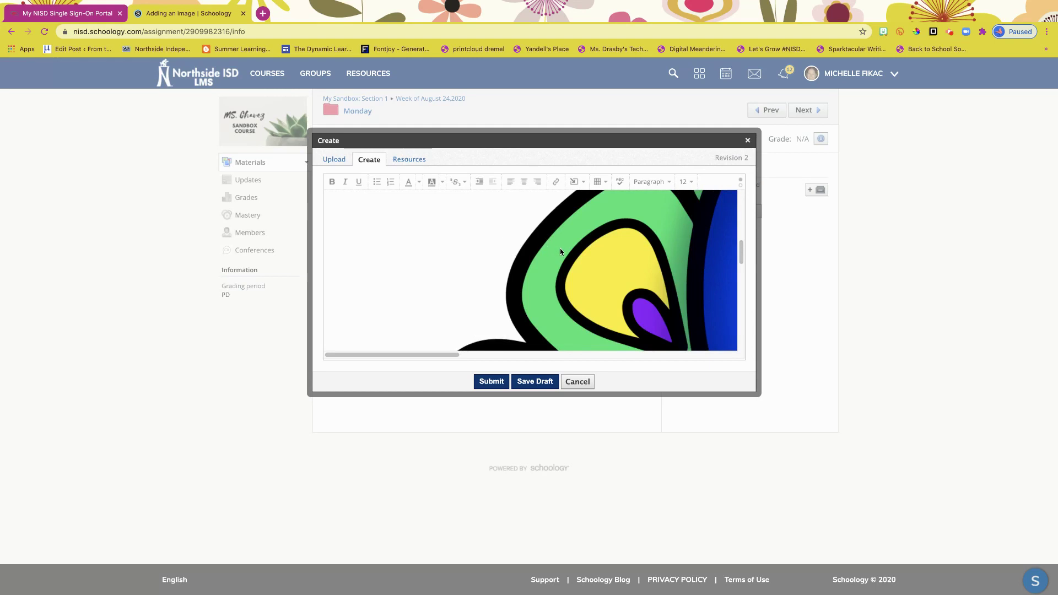
key("super+a")
scroll(569, 258, "up", 3)
scroll(569, 257, "up", 3)
left_click_drag(328, 210, 593, 316)
left_click_drag(327, 208, 708, 356)
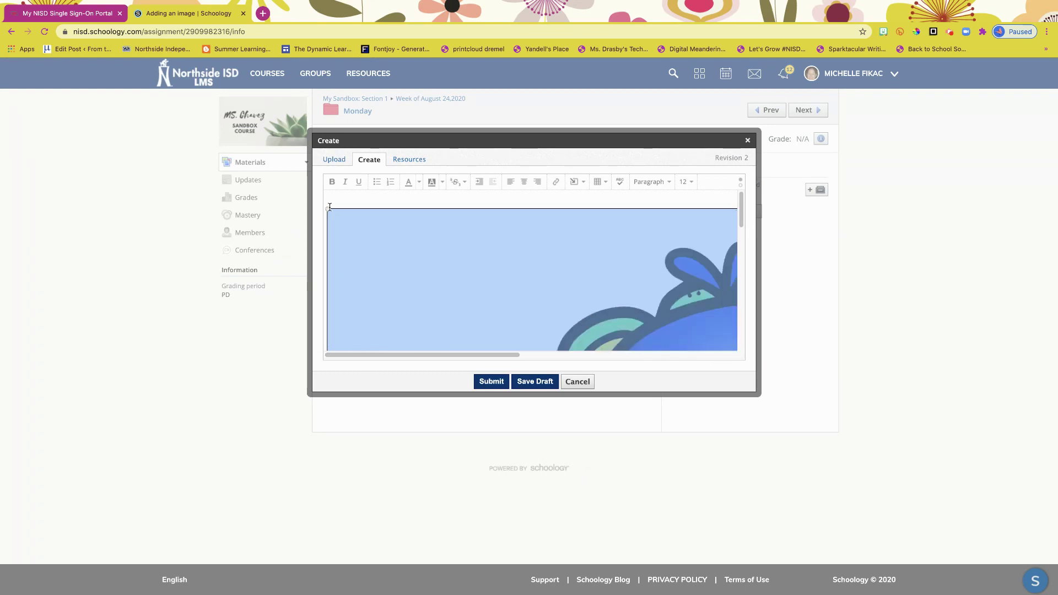
left_click_drag(327, 208, 488, 328)
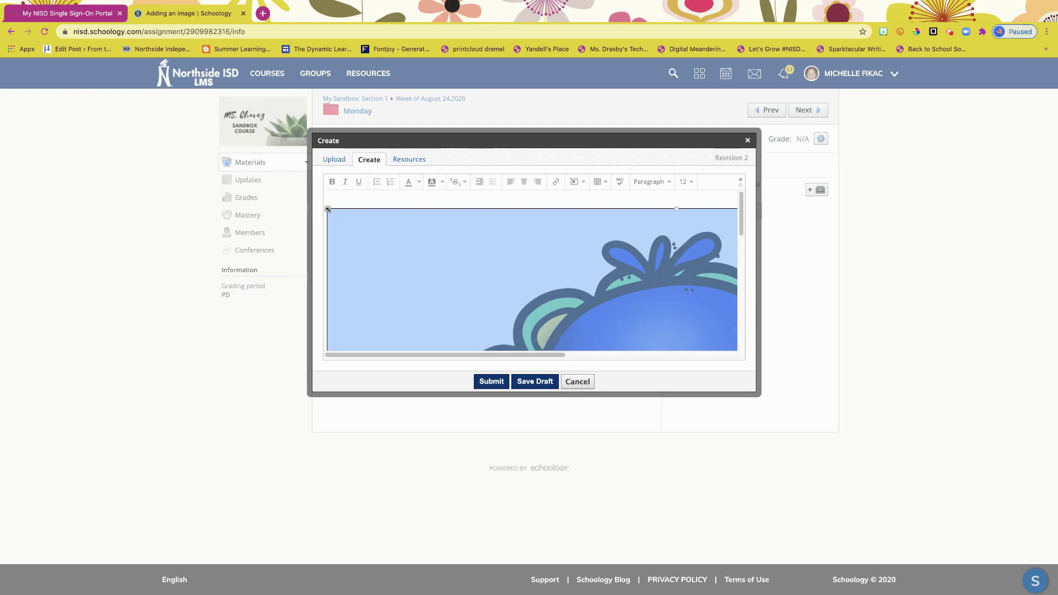
left_click_drag(327, 208, 706, 369)
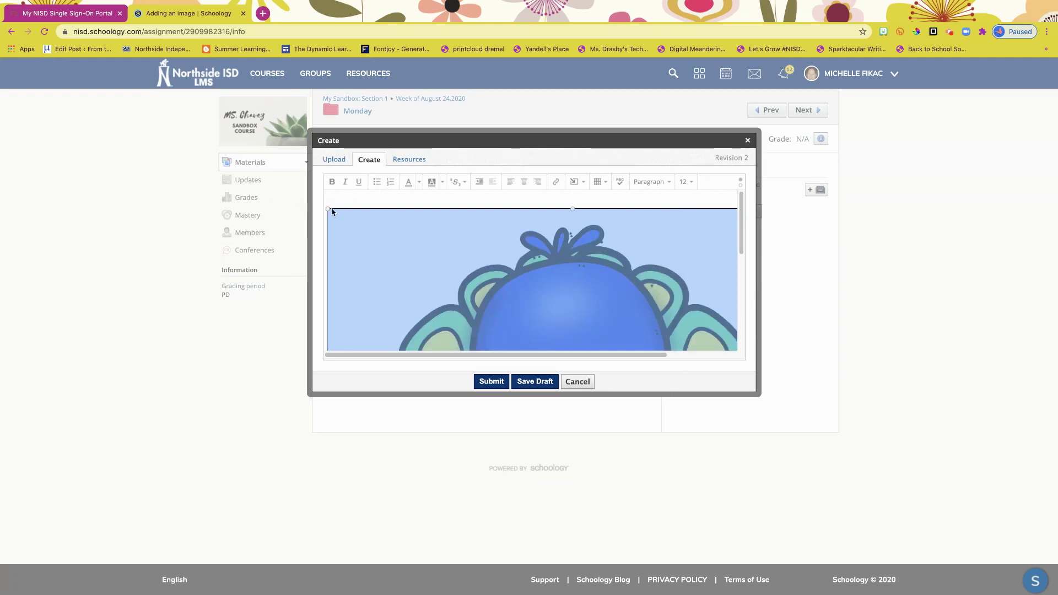
left_click_drag(328, 208, 584, 316)
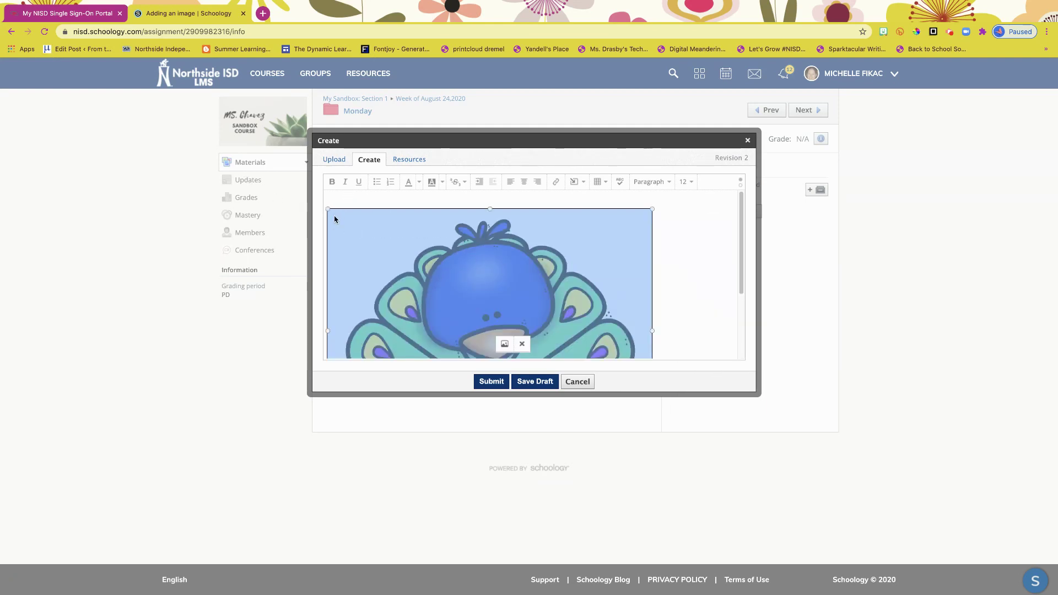
left_click_drag(327, 208, 530, 309)
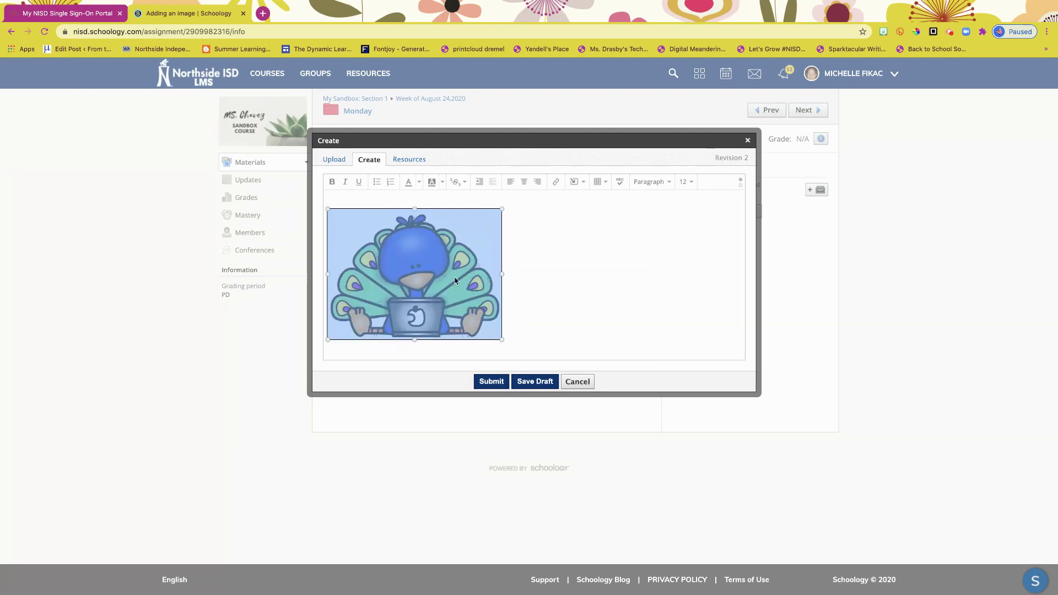
left_click(551, 282)
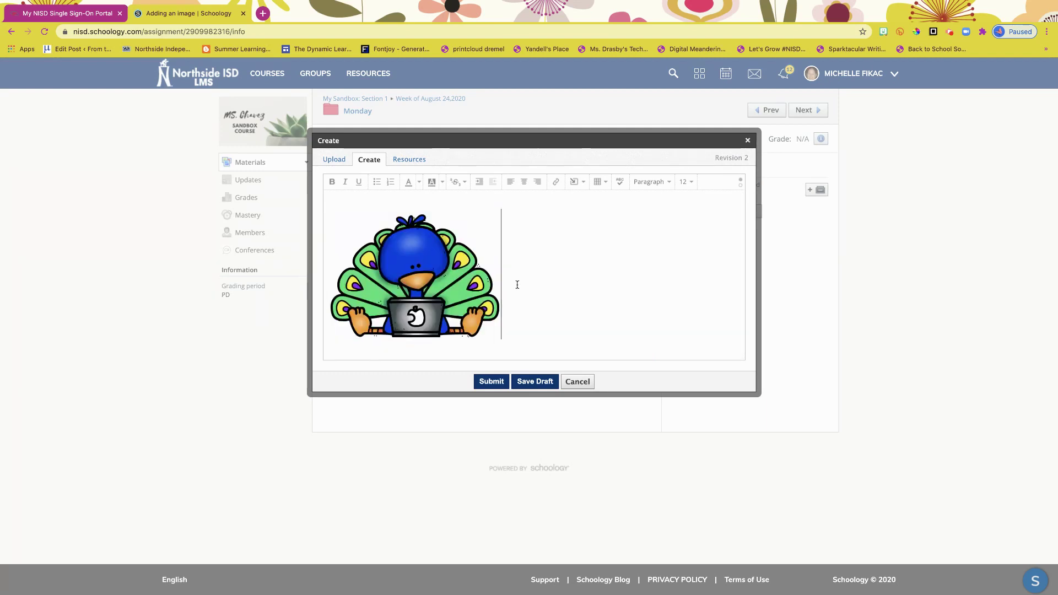
- Insert peacock5.PNG from the Desktop on a new line below the first peacock
key("Return")
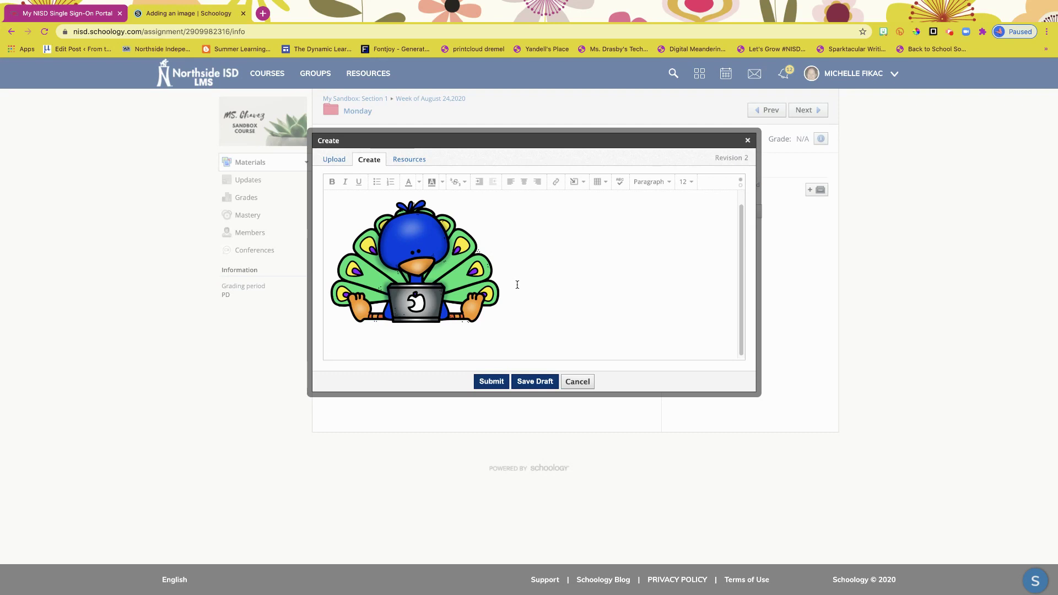
left_click(574, 182)
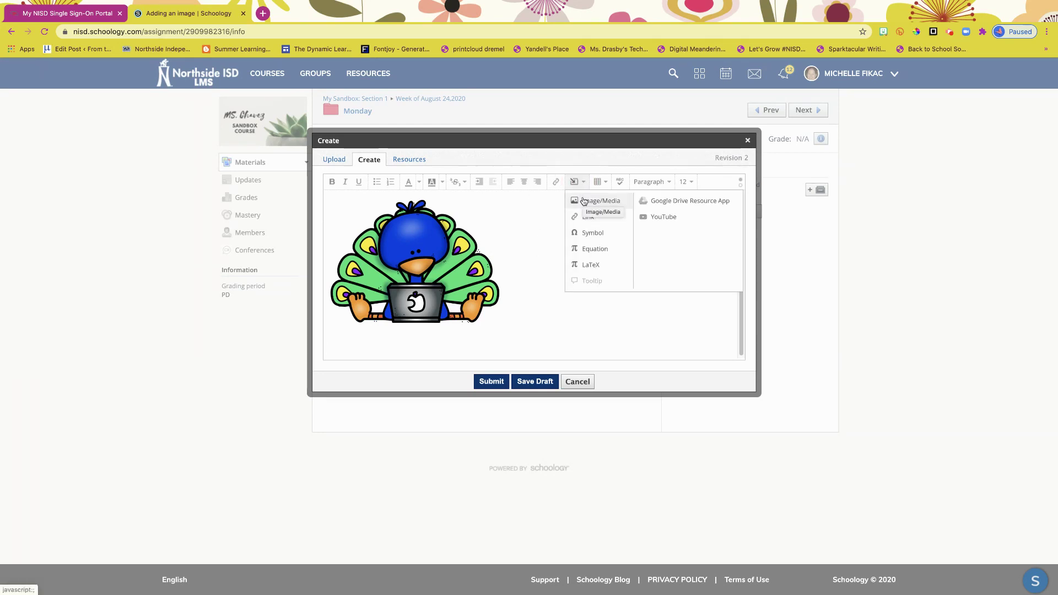
left_click(584, 201)
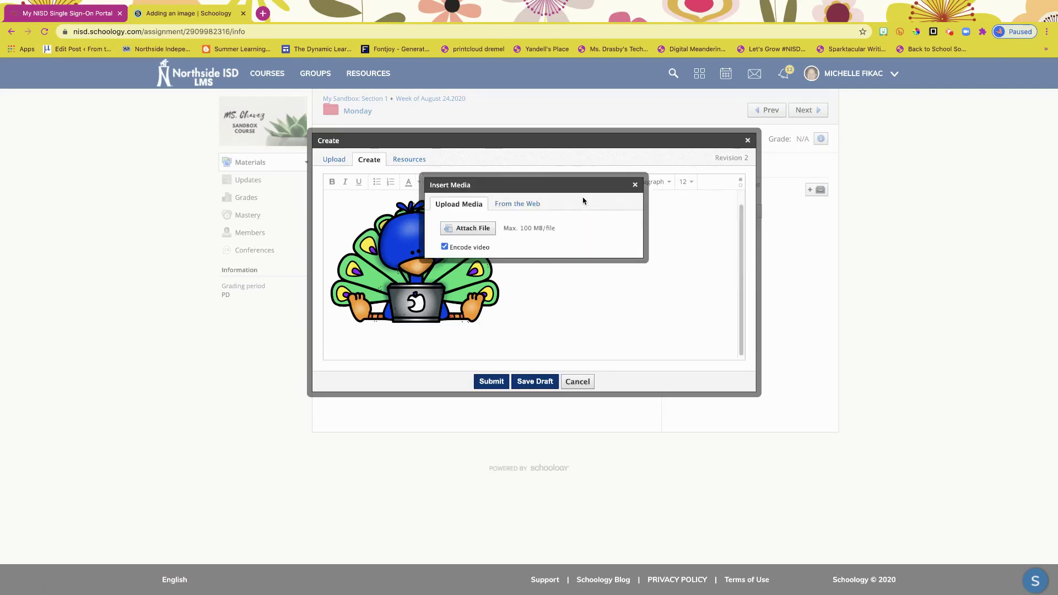
left_click(478, 228)
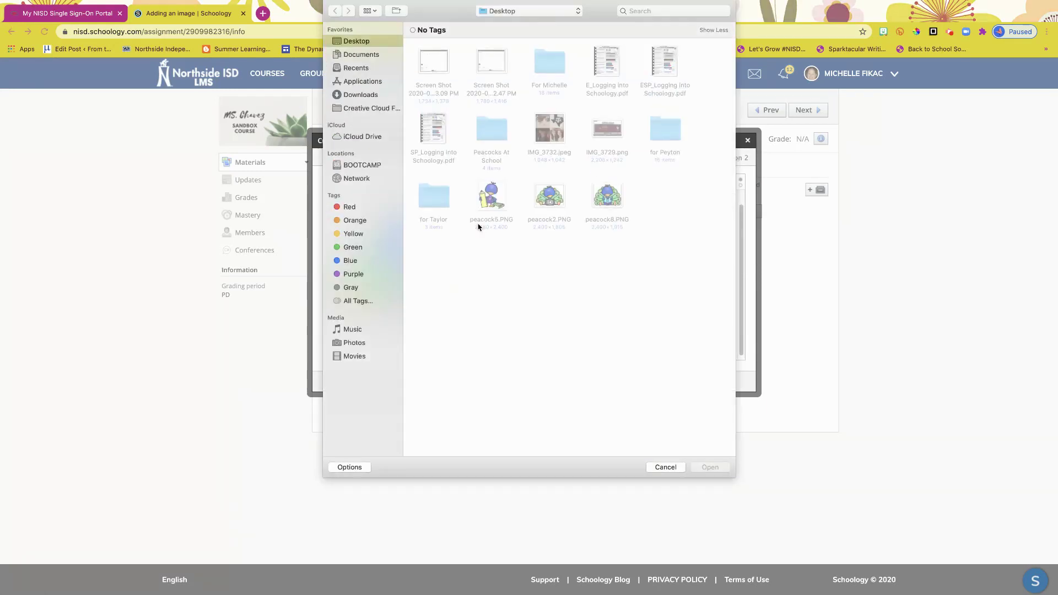
left_click(499, 204)
left_click(711, 467)
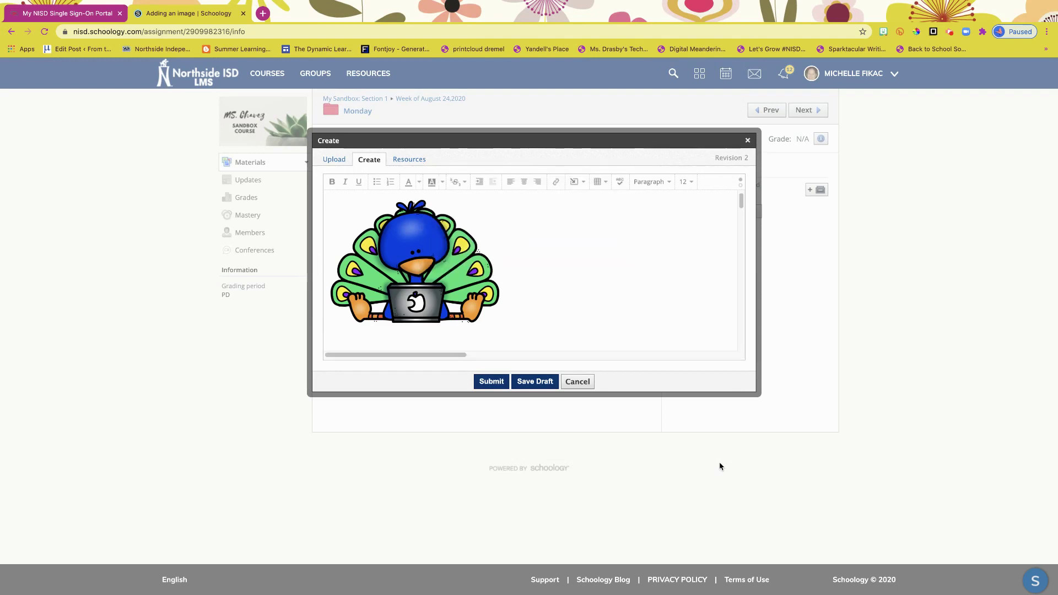
- Select the large second peacock image and narrow it by dragging its left resize handle
scroll(603, 314, "down", 5)
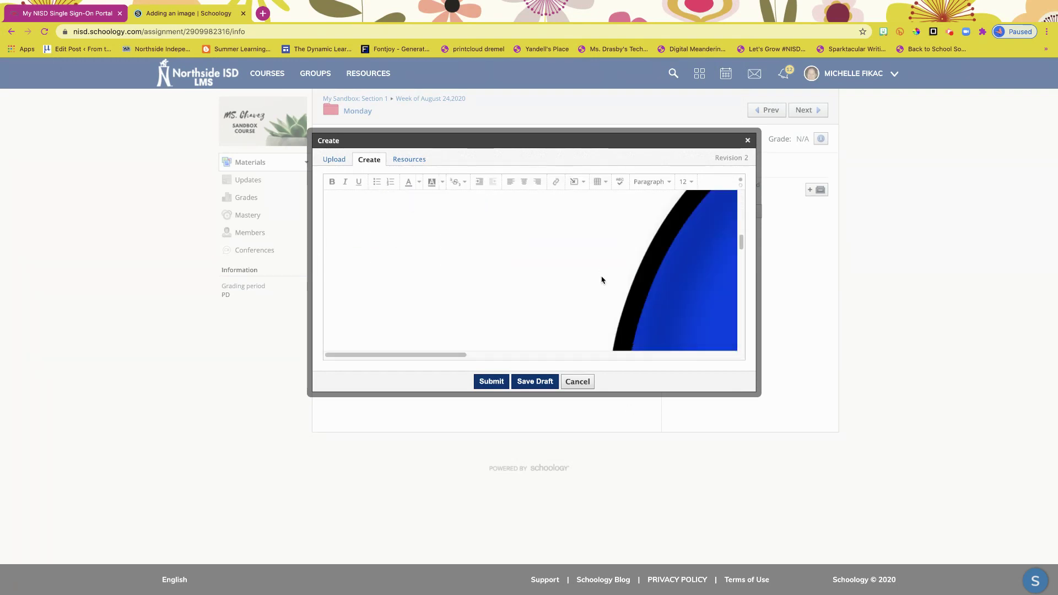
left_click(657, 270)
scroll(449, 290, "up", 5)
scroll(371, 288, "down", 1)
left_click(371, 288)
left_click_drag(327, 287, 491, 343)
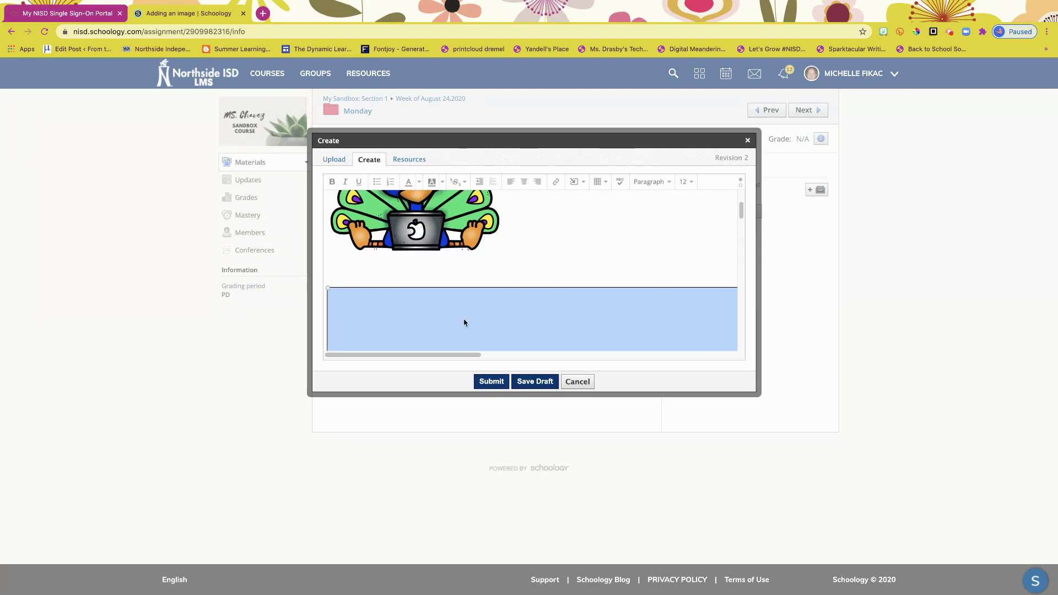
left_click_drag(330, 292, 654, 349)
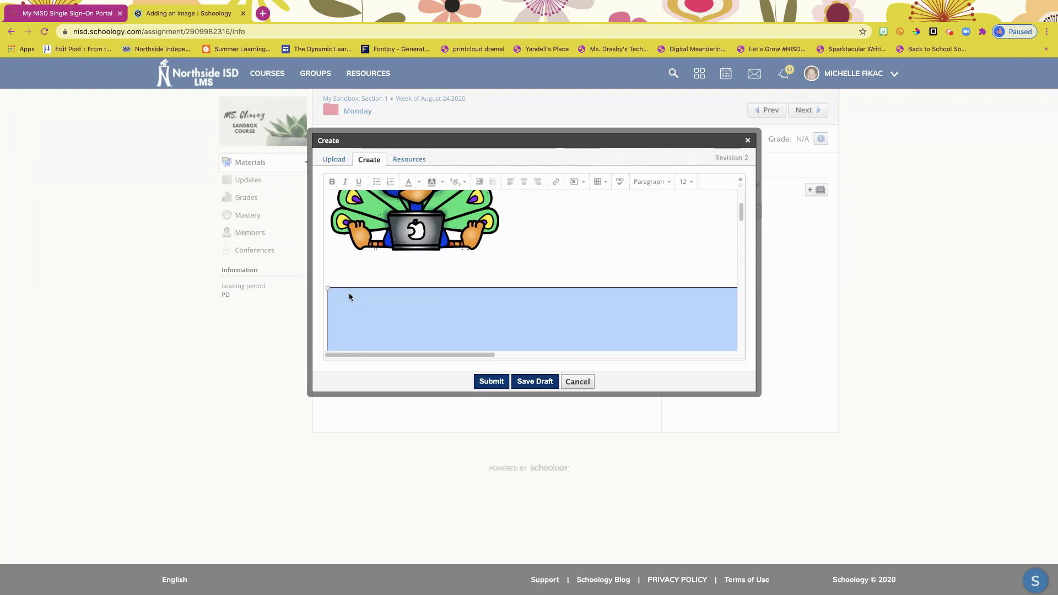
left_click_drag(327, 288, 625, 320)
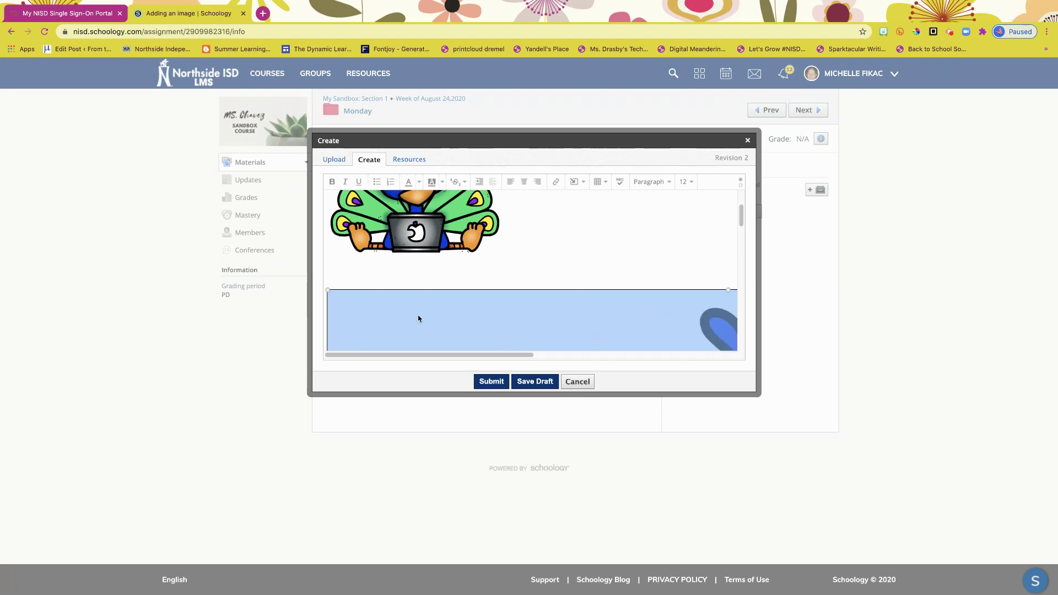
left_click_drag(325, 288, 576, 339)
left_click_drag(324, 292, 385, 307)
mouse_move(328, 290)
left_mouse_down()
mouse_move(626, 358)
mouse_move(314, 299)
left_mouse_up()
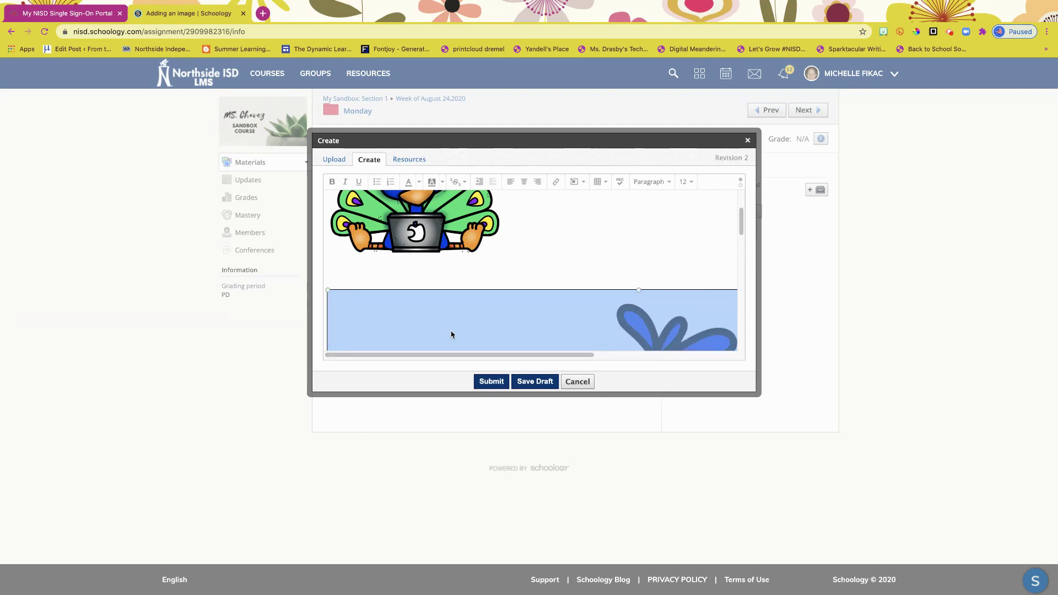
left_click_drag(330, 291, 538, 323)
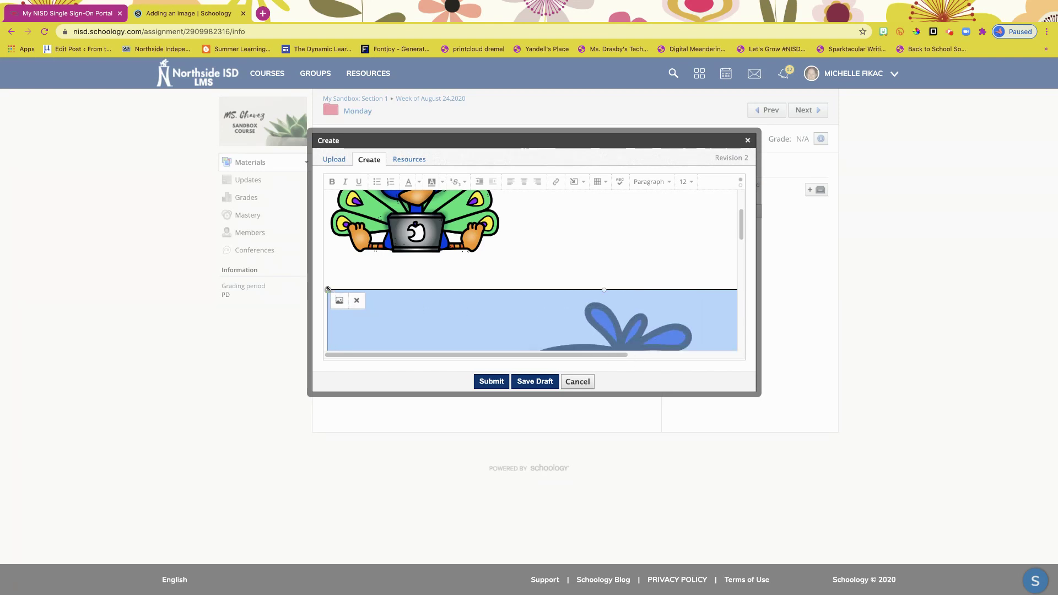
left_click_drag(325, 288, 550, 312)
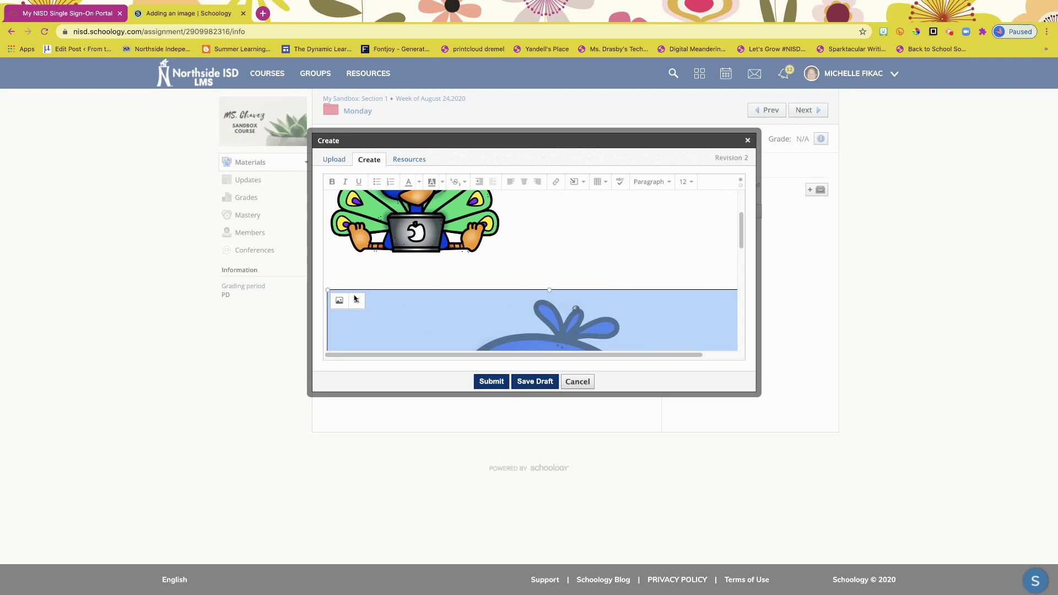
left_click_drag(328, 289, 358, 314)
- Narrow the second peacock from the right side down to its final small size
left_click_drag(701, 290, 412, 357)
left_click_drag(642, 290, 490, 325)
scroll(530, 289, "down", 4)
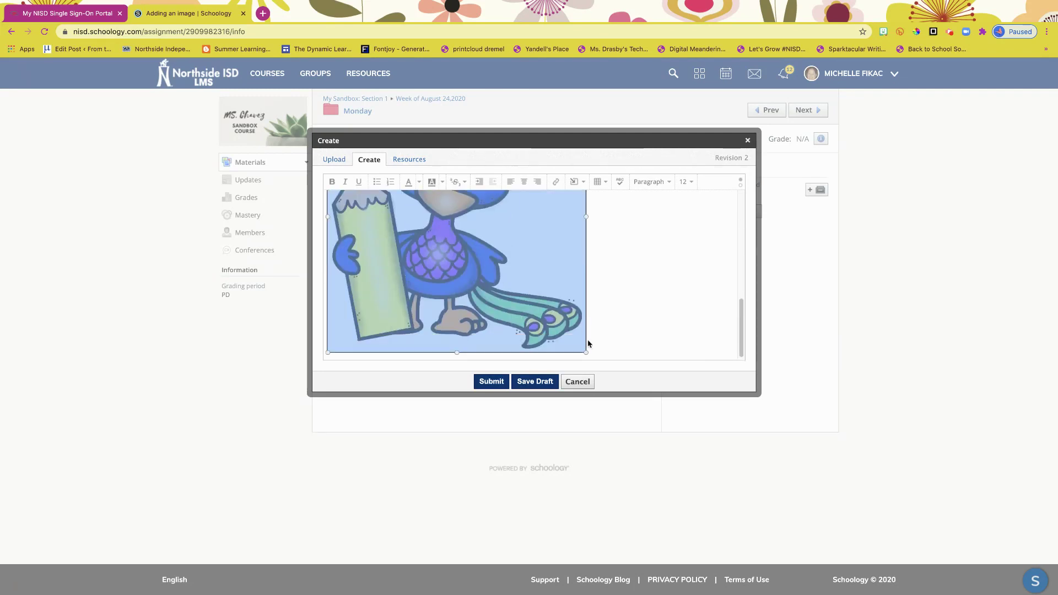
left_click_drag(587, 355, 506, 331)
scroll(628, 330, "up", 5)
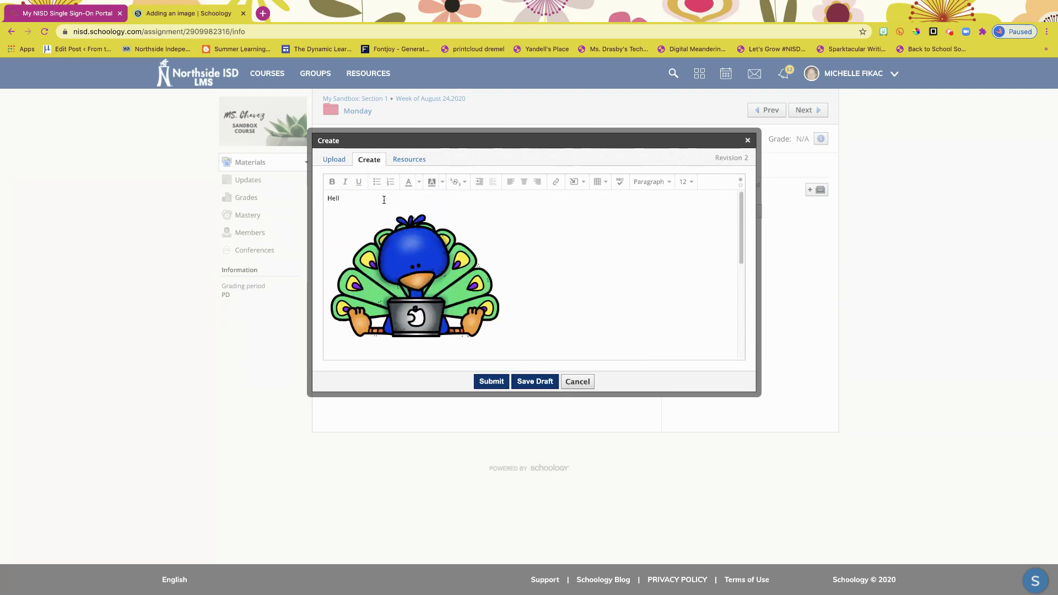
- Type the greeting "Hello Northside! I'm so happy to be here." above the images
type("orthsid")
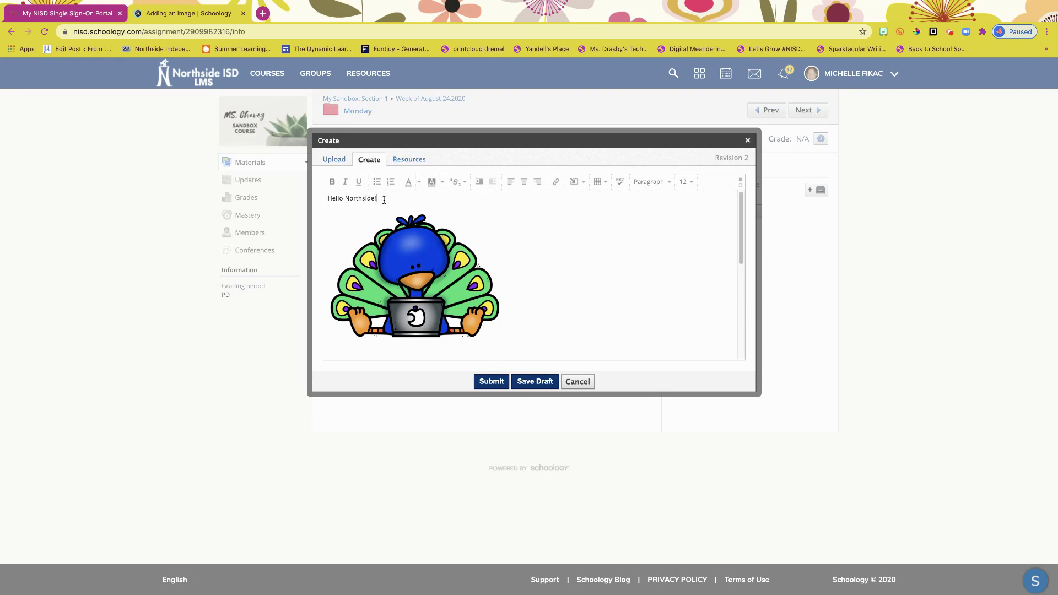
type("e! I'm so happy to be here.")
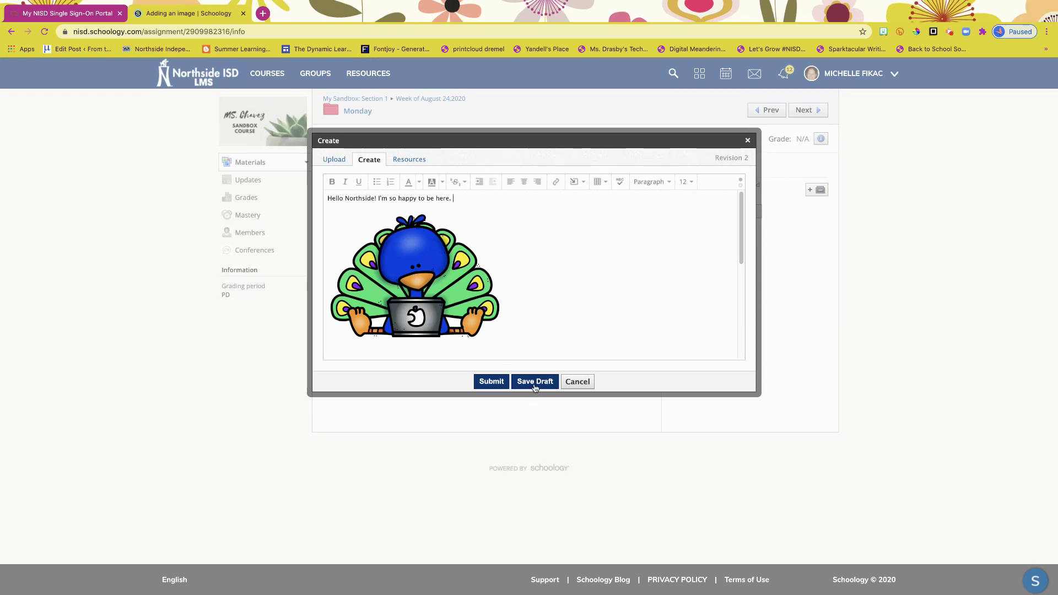
- Submit Revision 2 of the assignment
left_click(492, 383)
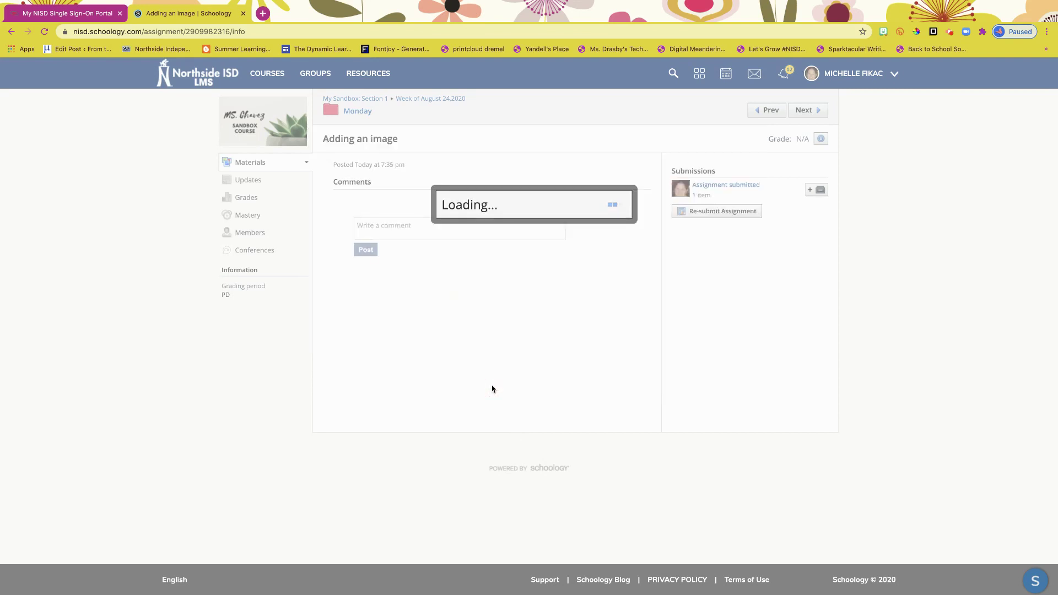